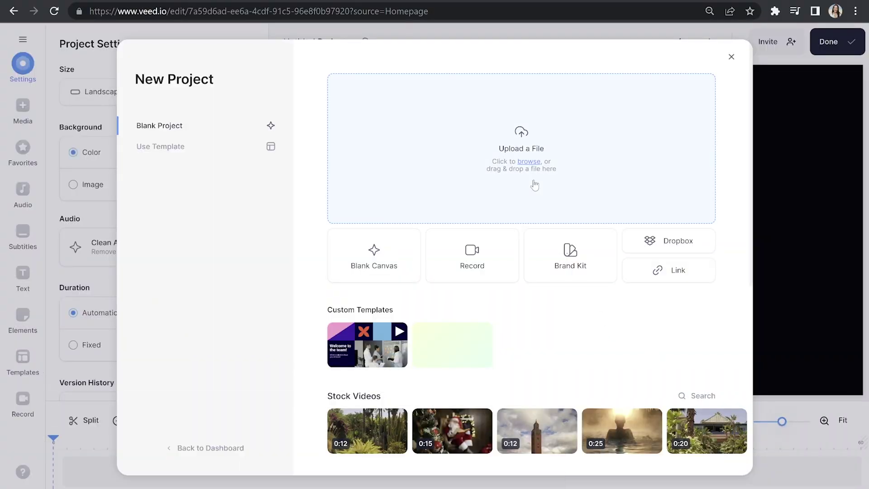
Upload Demo Clip Intro.mp4 from Downloads into a new VEED project.
click(535, 185)
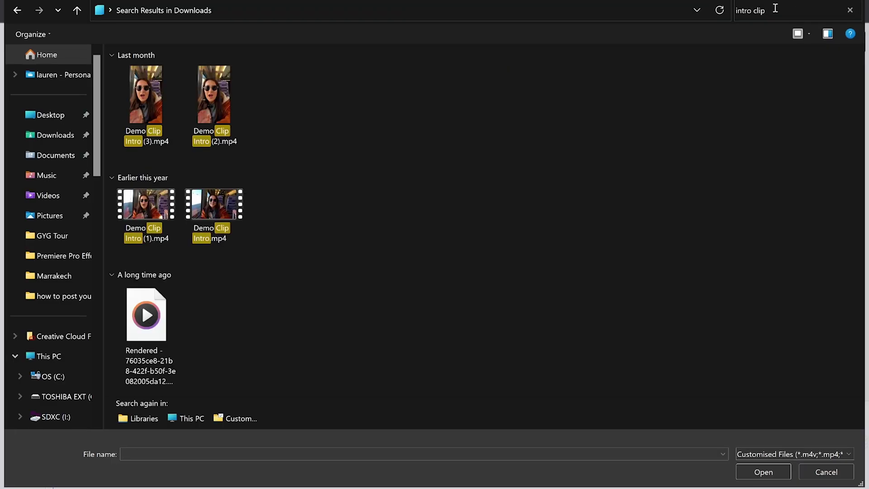
double_click(231, 217)
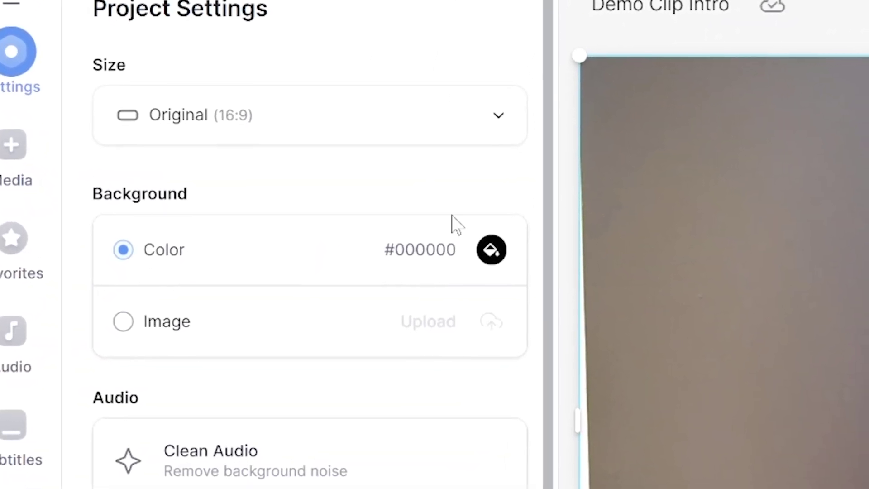
Switch the canvas to TikTok (9:16) and stretch the clip to cover the vertical frame.
click(479, 128)
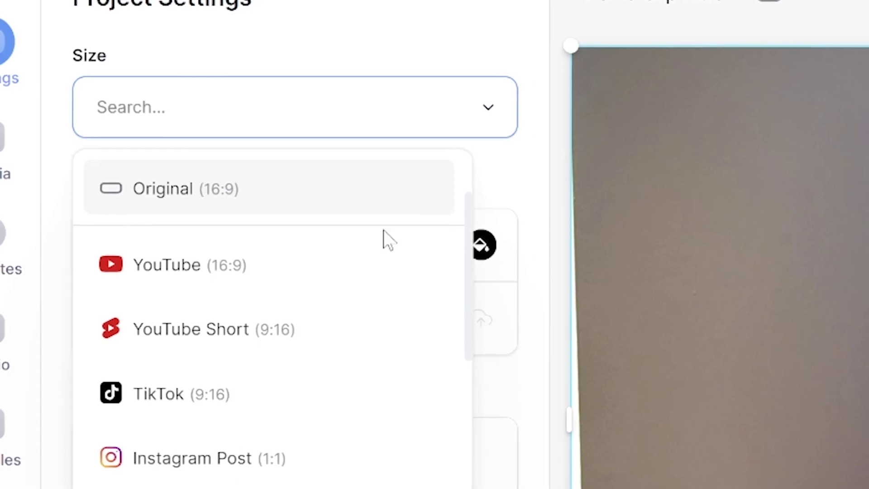
click(304, 393)
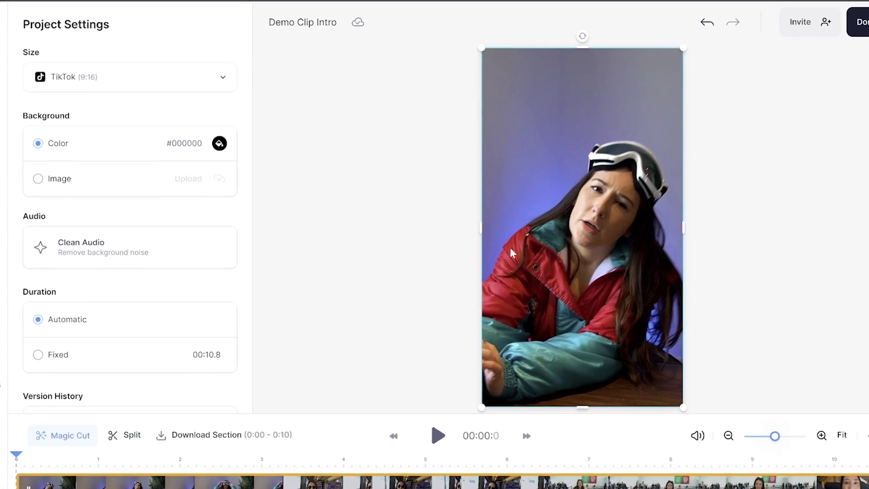
drag(514, 248, 500, 248)
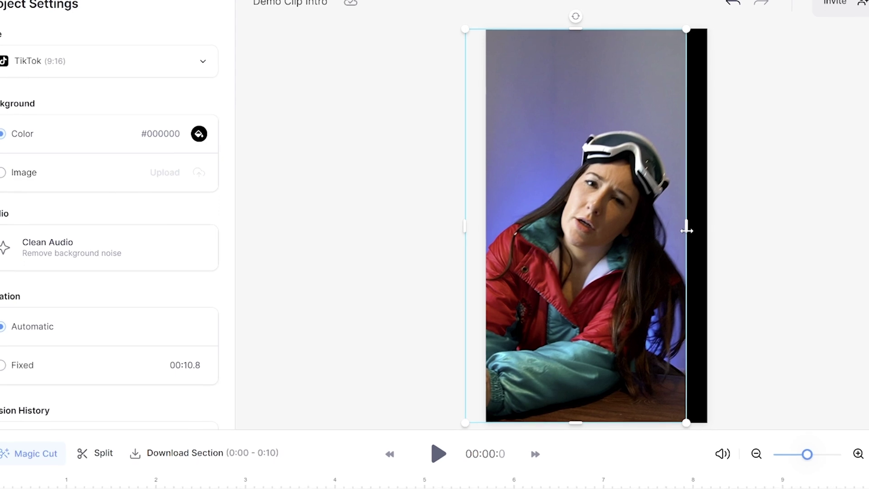
drag(689, 230, 717, 229)
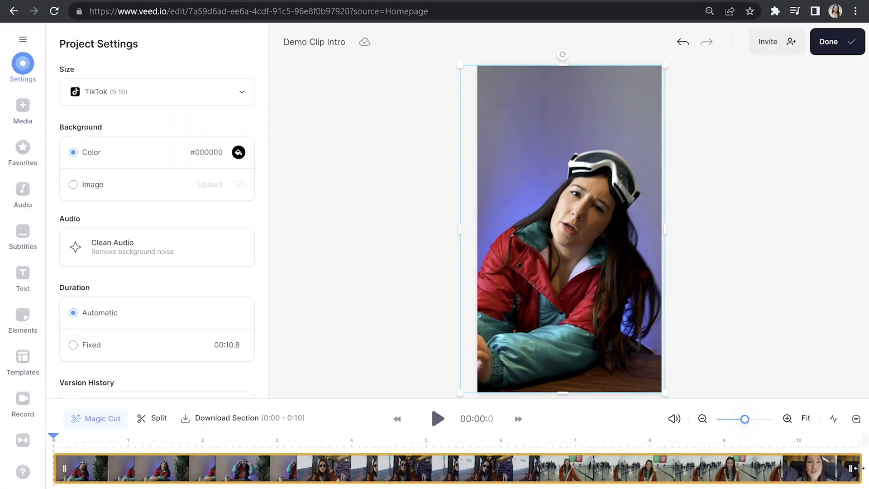
Select the clip on the timeline to show its Edit Video panel.
click(772, 468)
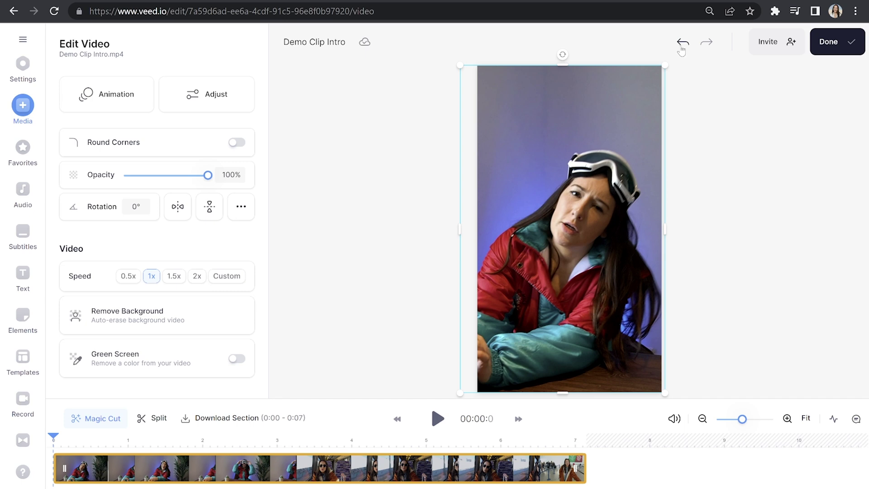
Undo the trim, split the clip at about 3.2 s and 6.8 s, and select the middle piece.
click(682, 45)
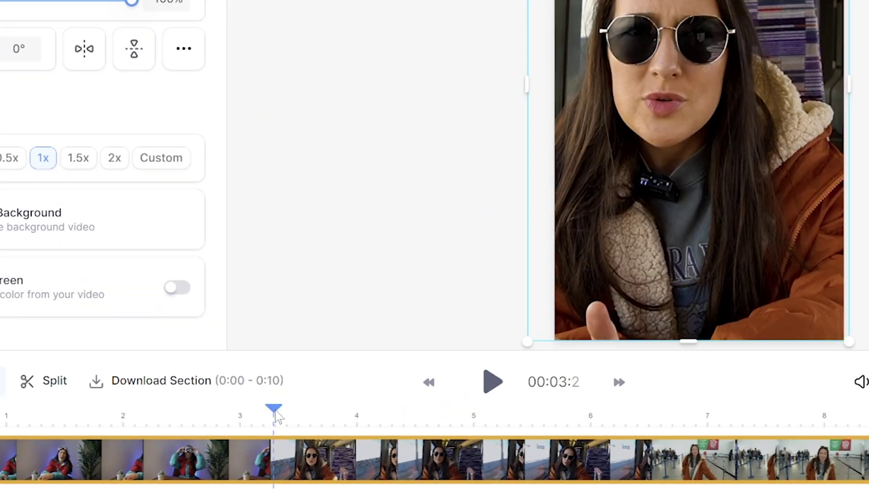
click(40, 384)
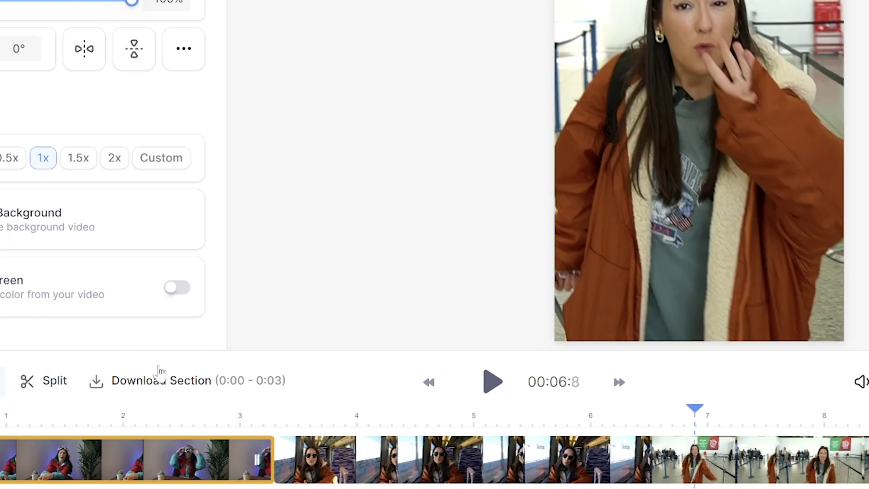
click(48, 385)
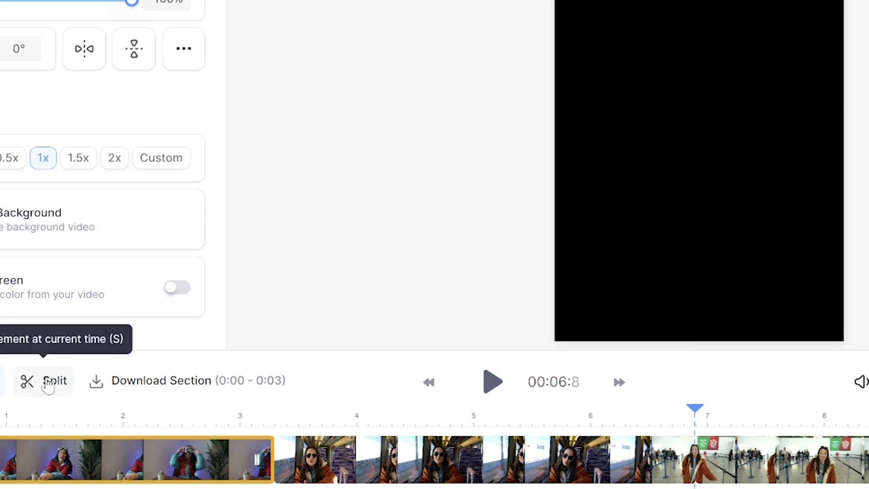
click(507, 470)
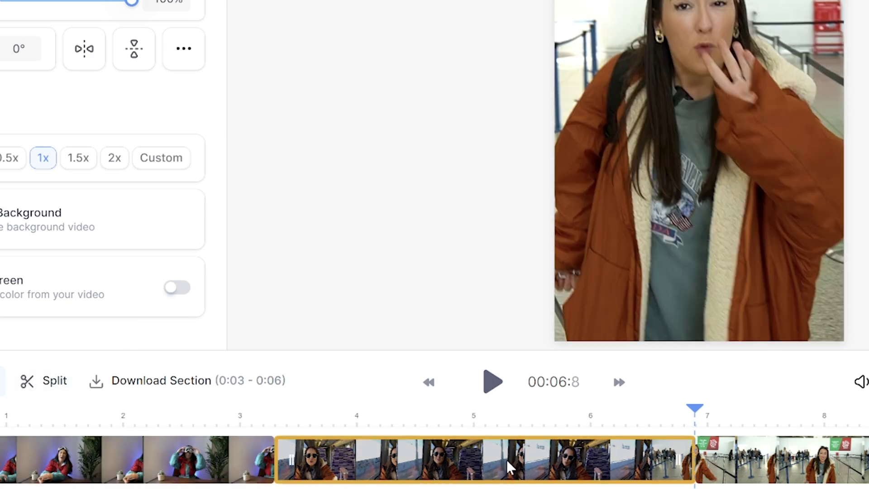
Choose HD in the Advanced quality settings for downloading the middle section.
click(165, 381)
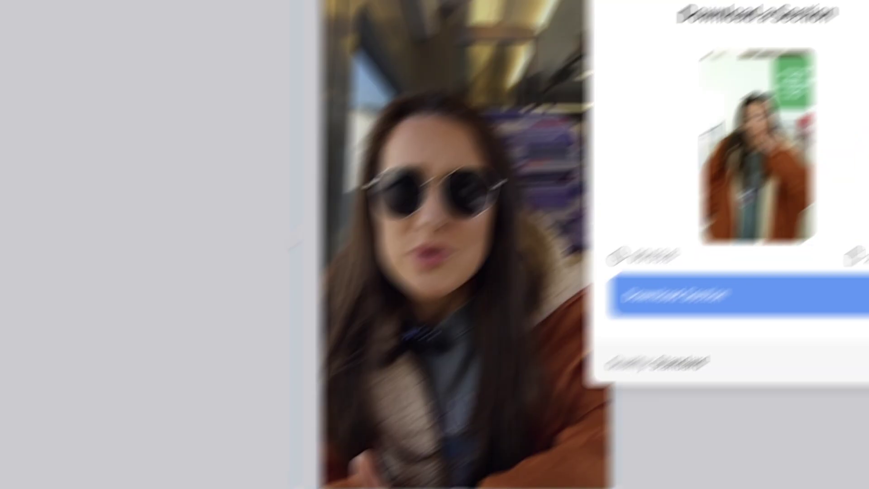
click(595, 426)
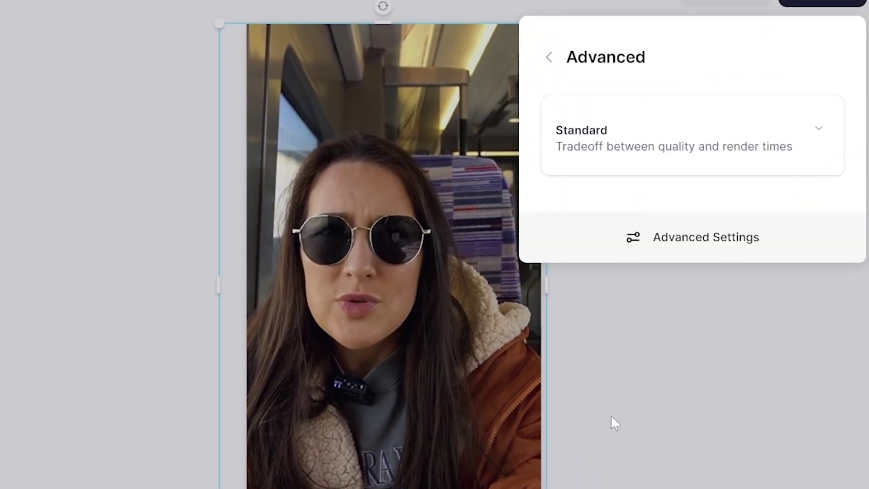
click(751, 172)
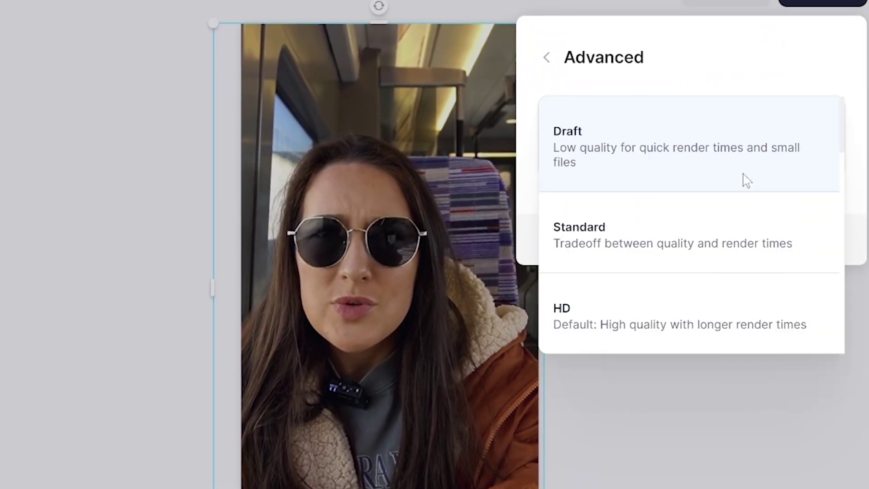
click(678, 321)
click(546, 58)
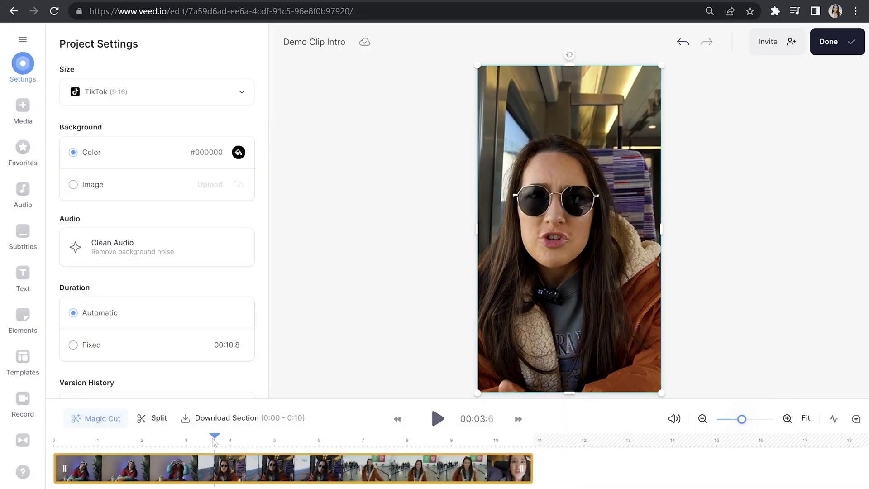
Add a Headline Title text at the start of the video.
click(54, 442)
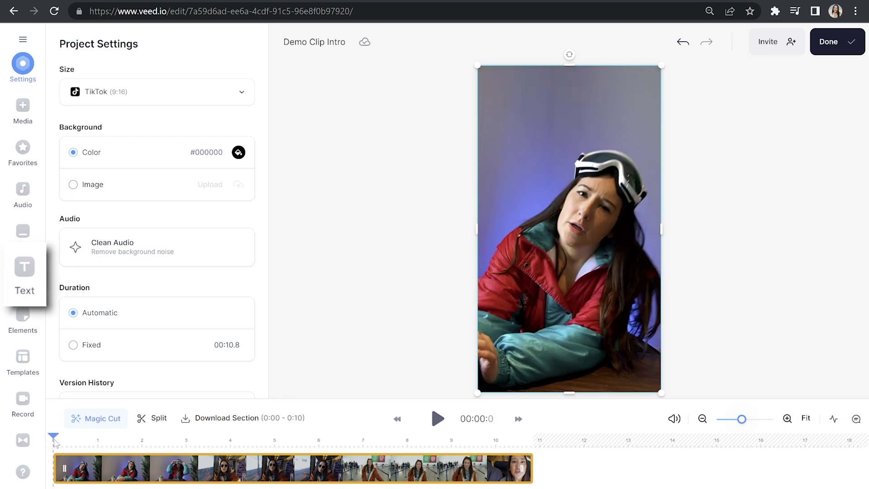
click(31, 284)
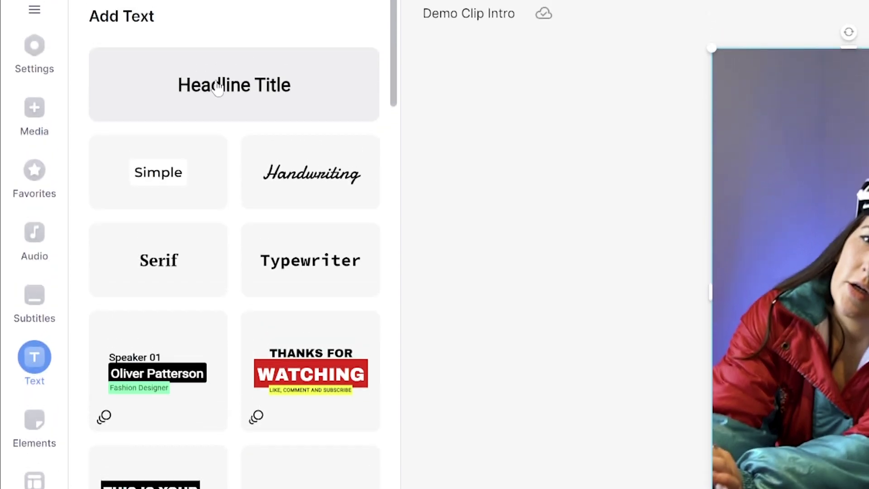
click(218, 87)
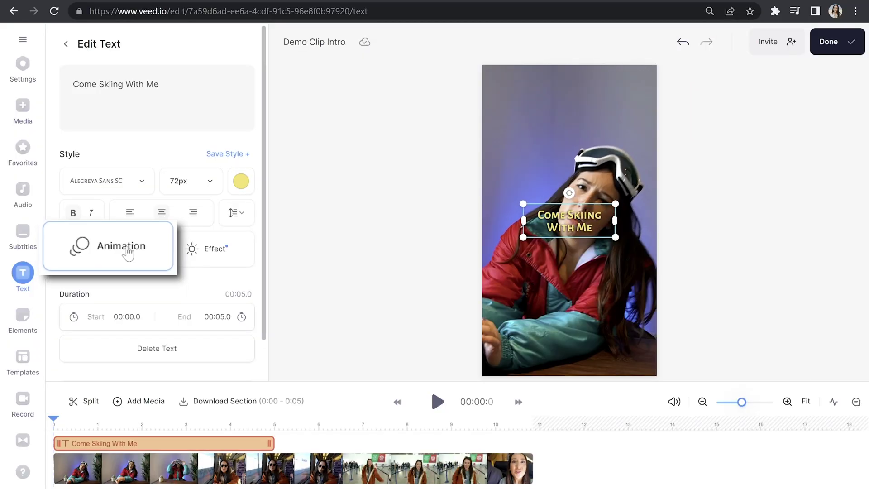
Give the title a Slide Up entry animation and shorten it to about 3 seconds.
click(128, 254)
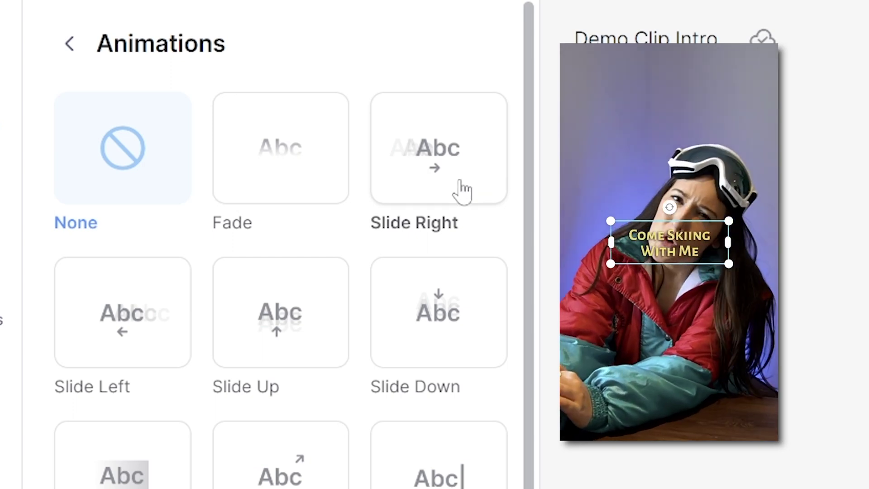
click(287, 333)
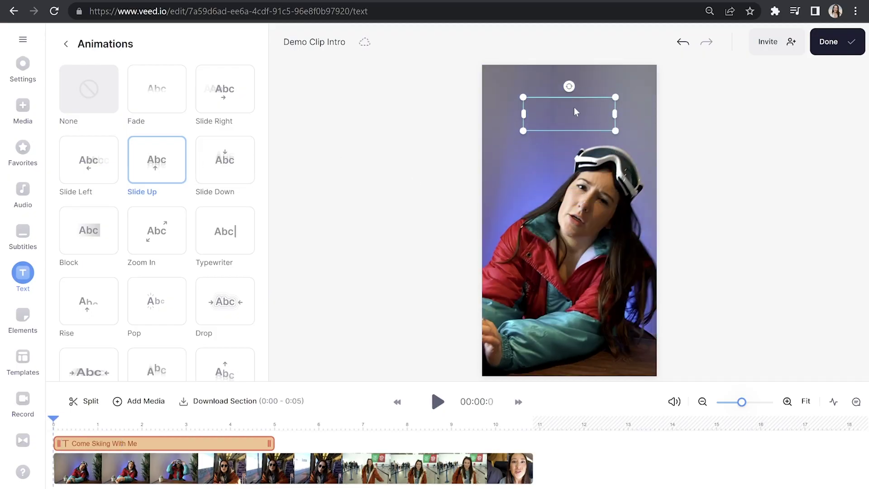
drag(272, 440, 200, 438)
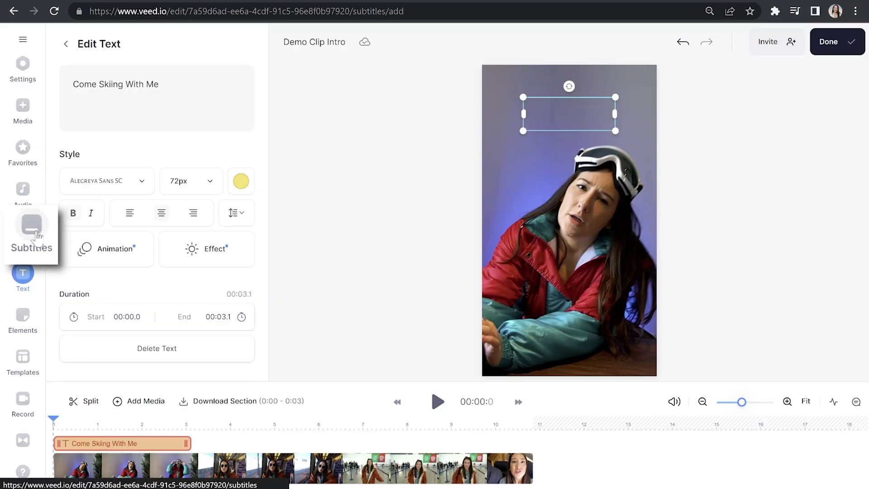
Set up Auto Subtitle with English as the spoken language.
click(36, 235)
click(315, 181)
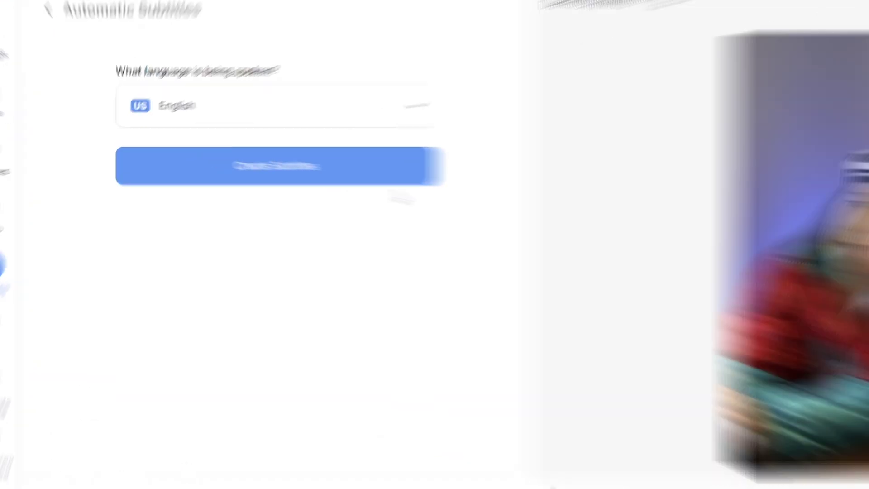
click(311, 107)
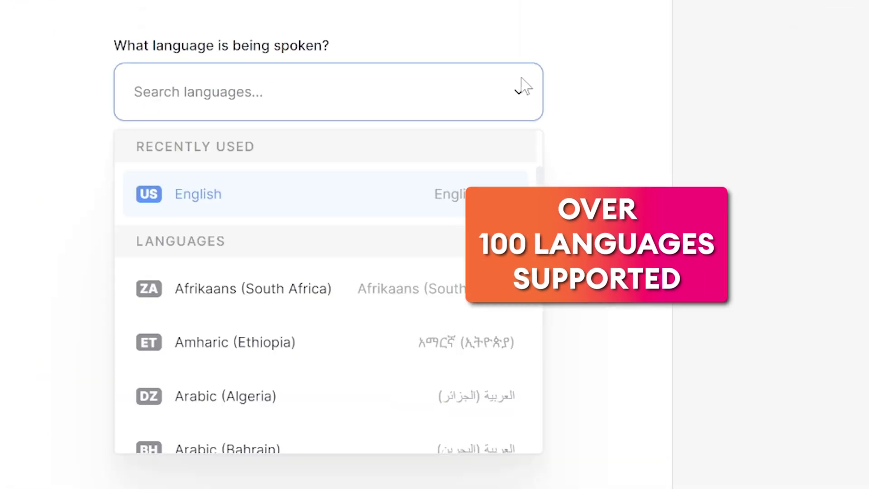
click(521, 86)
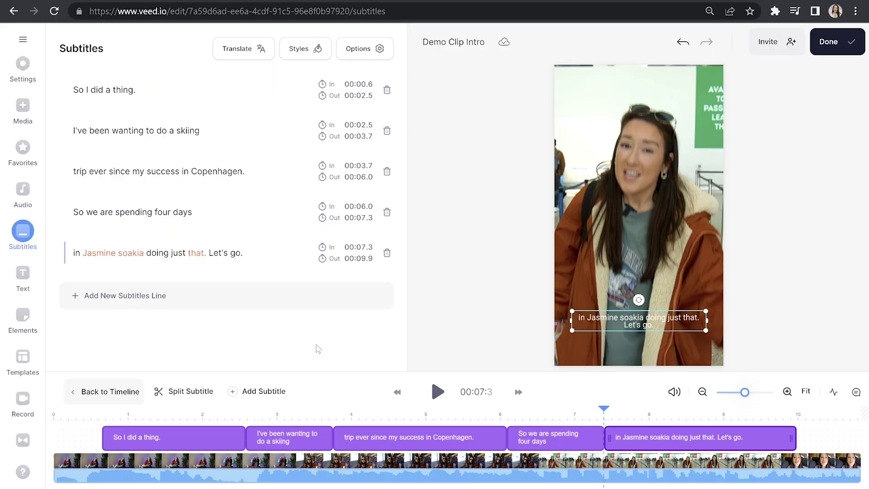
mouse_move(98, 256)
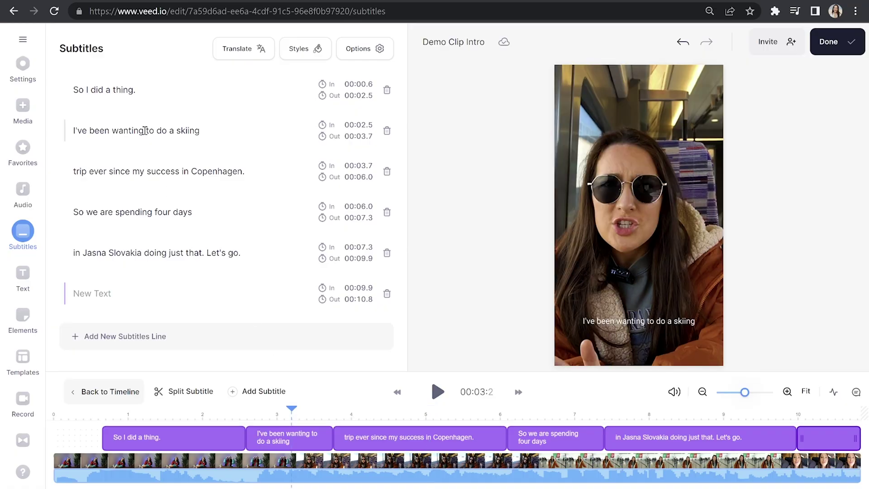
Bold and recolour the key subtitle words 'wanting' and 'success'.
drag(143, 132, 113, 130)
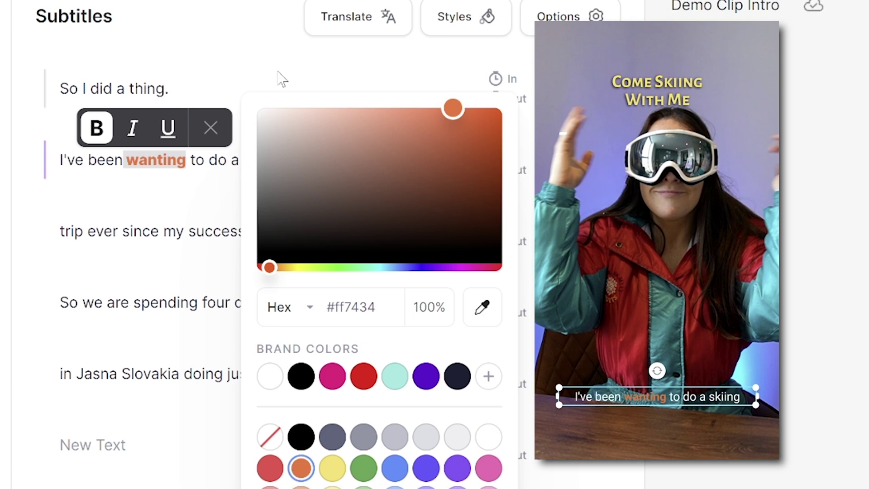
double_click(218, 231)
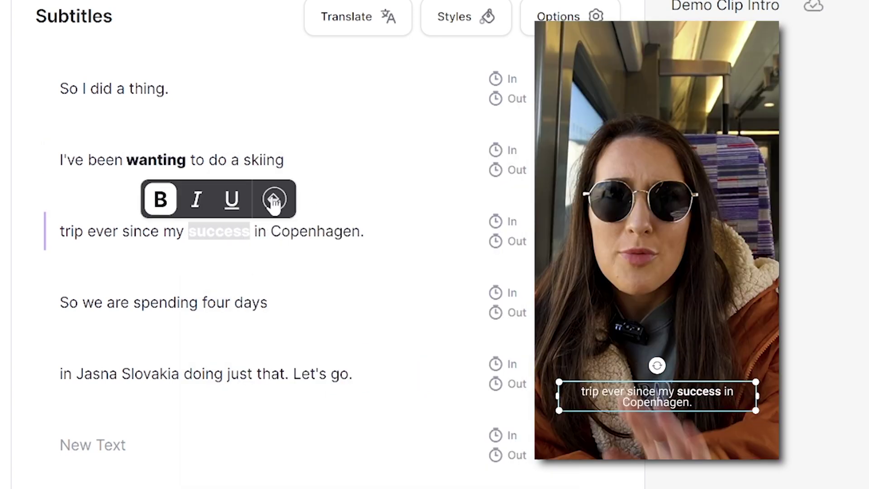
click(275, 270)
click(519, 254)
click(291, 369)
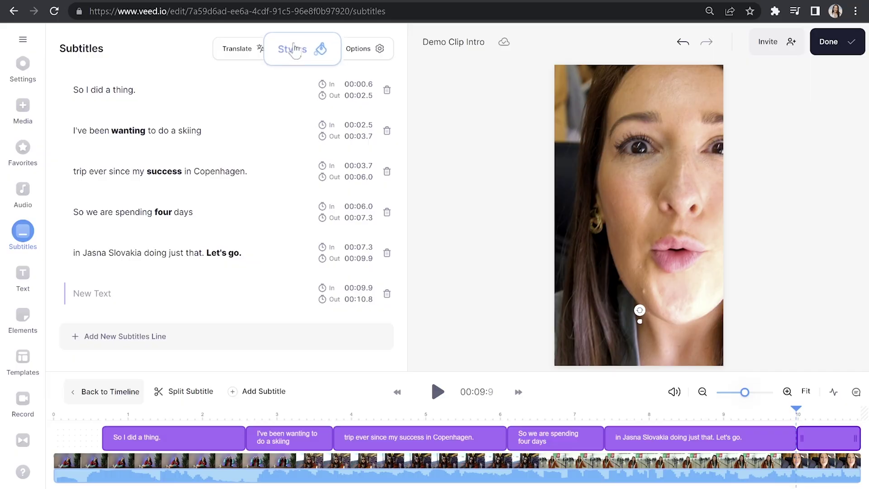
Restyle the subtitles in Zilla Slab at 72px via the Styles options.
click(293, 49)
scroll(204, 181, down, 3)
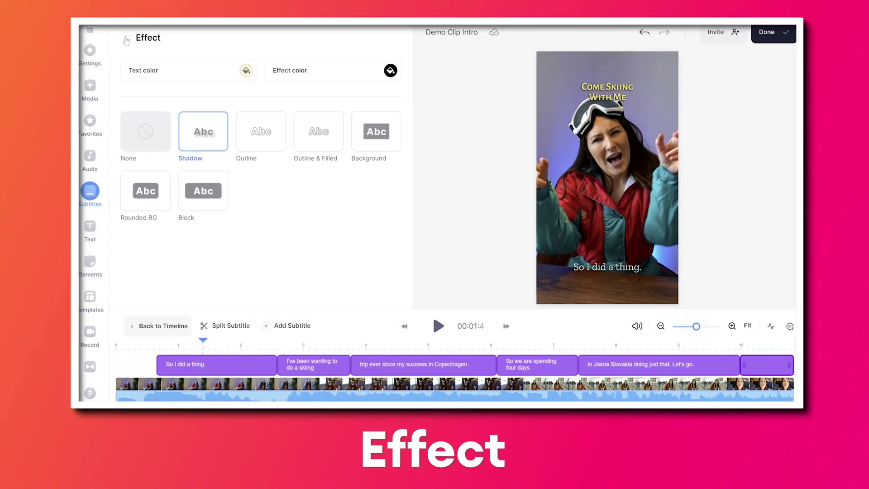
click(126, 41)
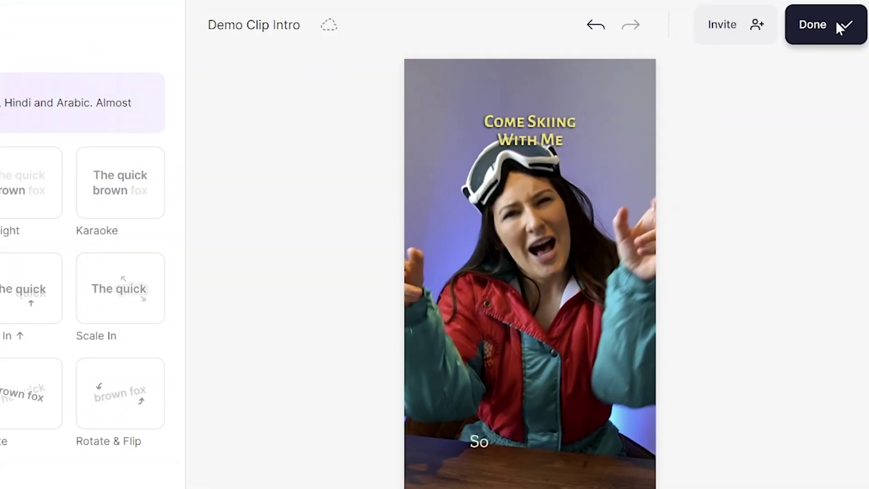
Export the video at HD quality with Burn Subtitles kept on.
click(838, 28)
click(612, 432)
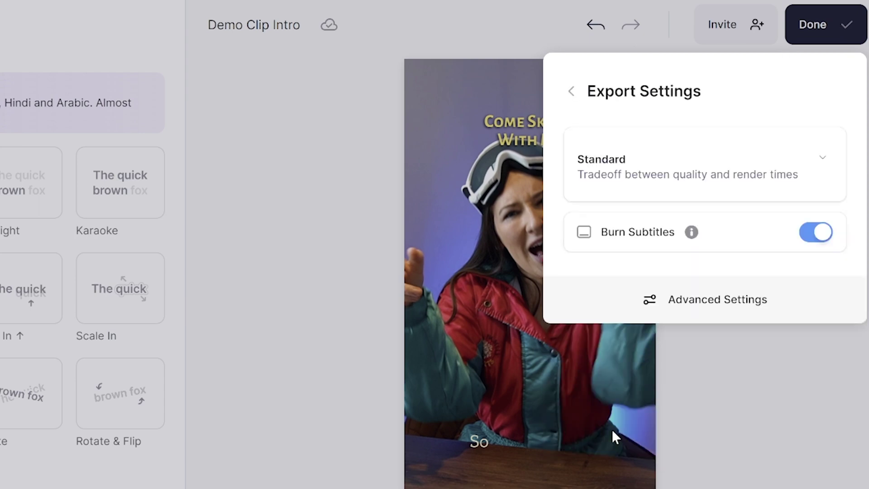
click(632, 169)
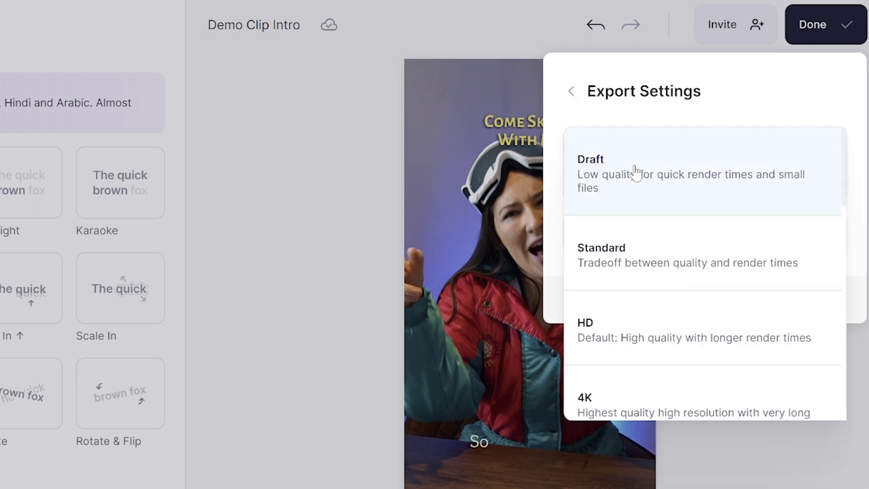
click(657, 349)
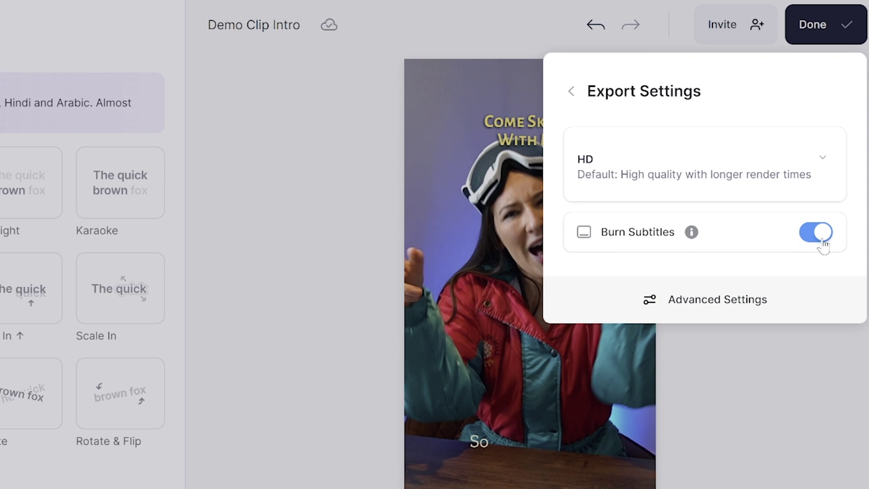
click(572, 92)
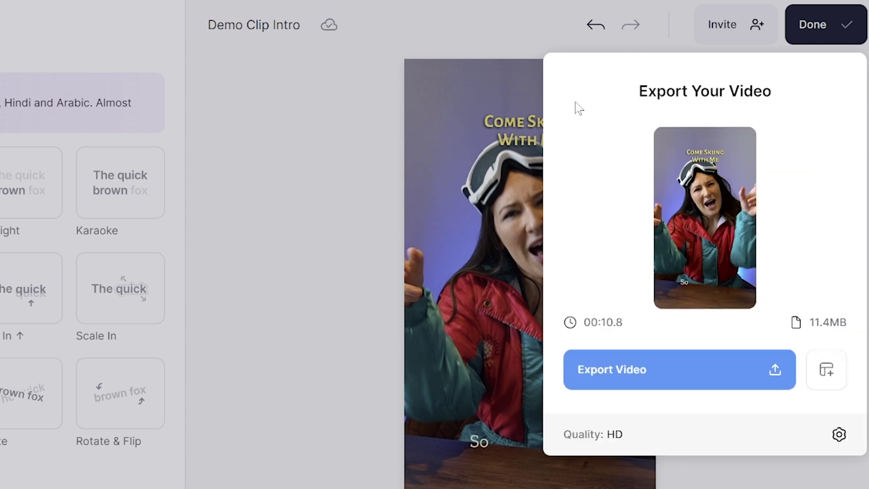
click(684, 362)
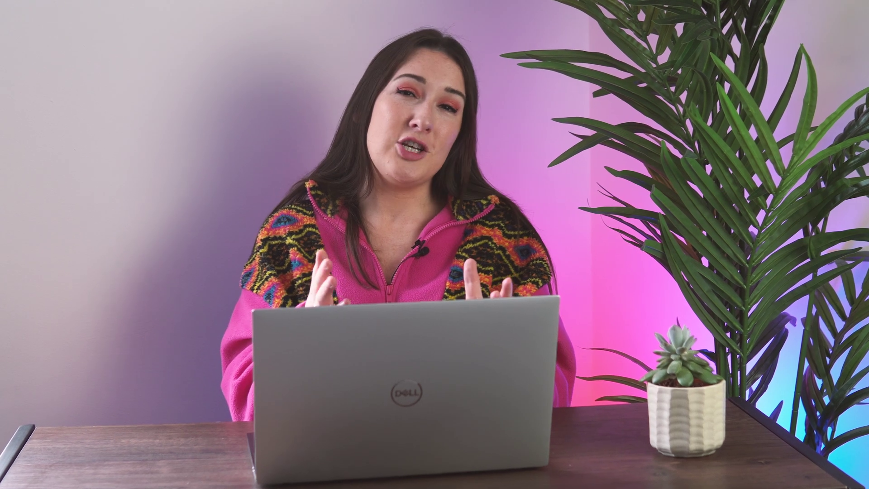